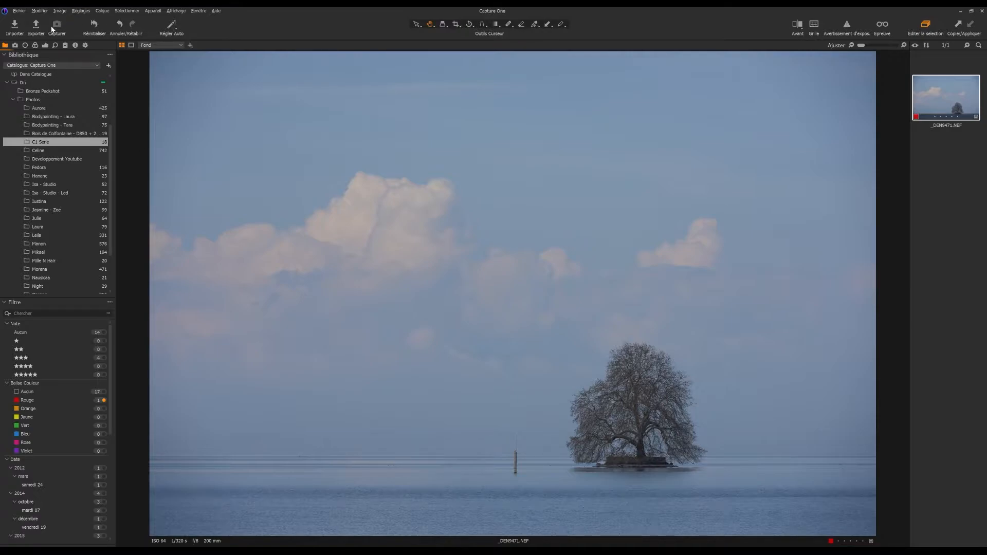
Paint a healing stroke over the wooden post in the water to remove it on a new correction layer
{"action": "left_click", "coordinate": [45, 45]}
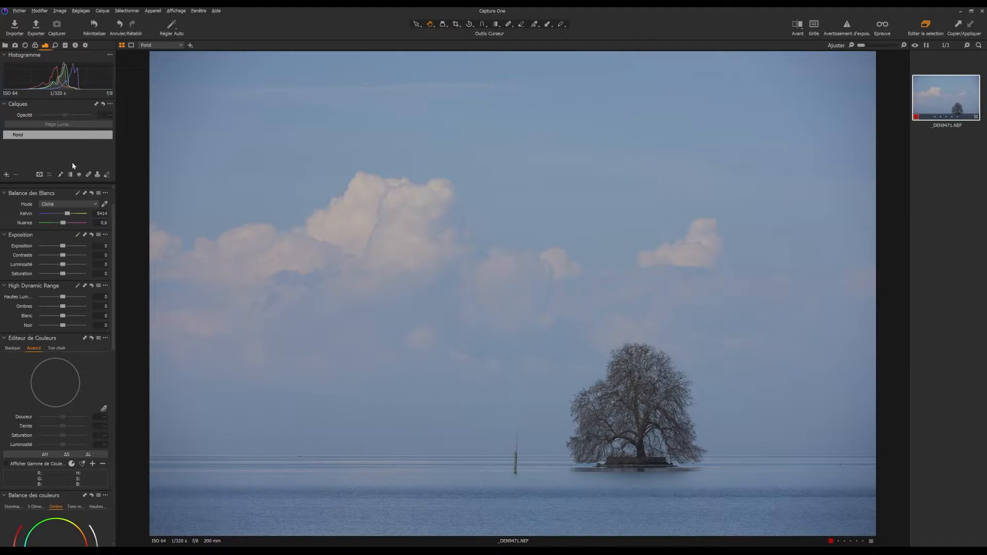
{"action": "scroll", "coordinate": [73, 211], "scroll_direction": "up", "scroll_amount": 2}
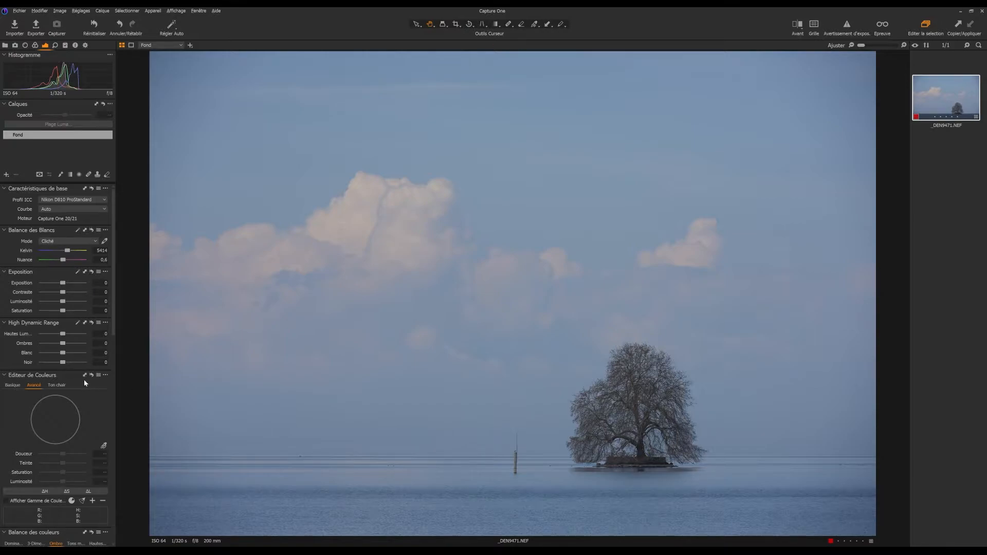
{"action": "left_click", "coordinate": [88, 175]}
{"action": "left_click_drag", "start_coordinate": [517, 431], "coordinate": [515, 476]}
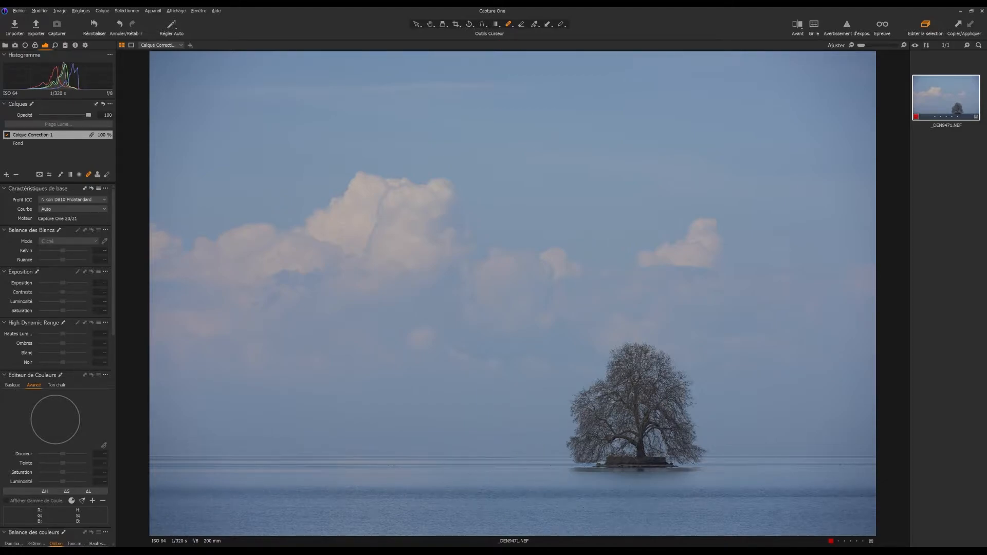
Crop the photo at a 2x3 ratio to about 5567 x 3711 px, trimming the sky and the image's left side
{"action": "left_click", "coordinate": [457, 29]}
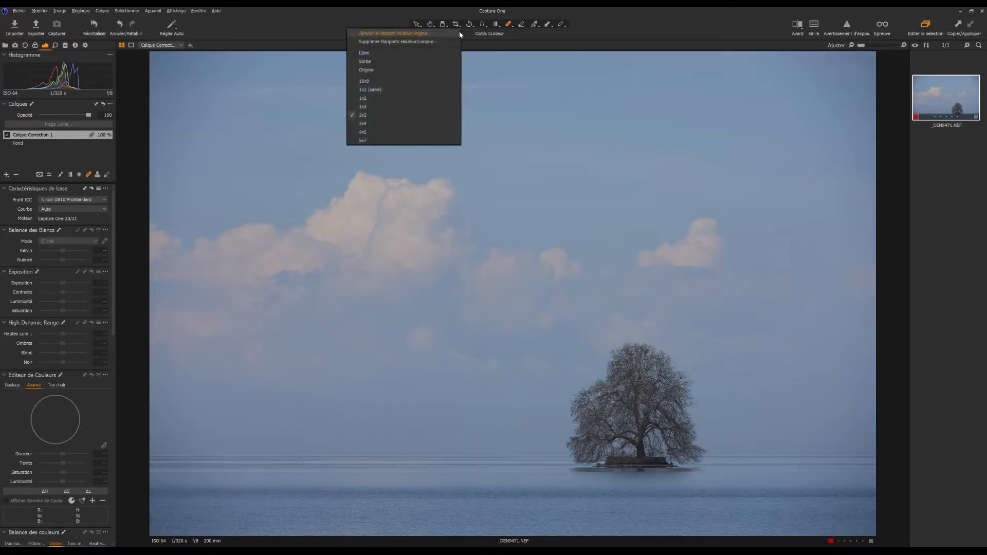
{"action": "left_click", "coordinate": [458, 30]}
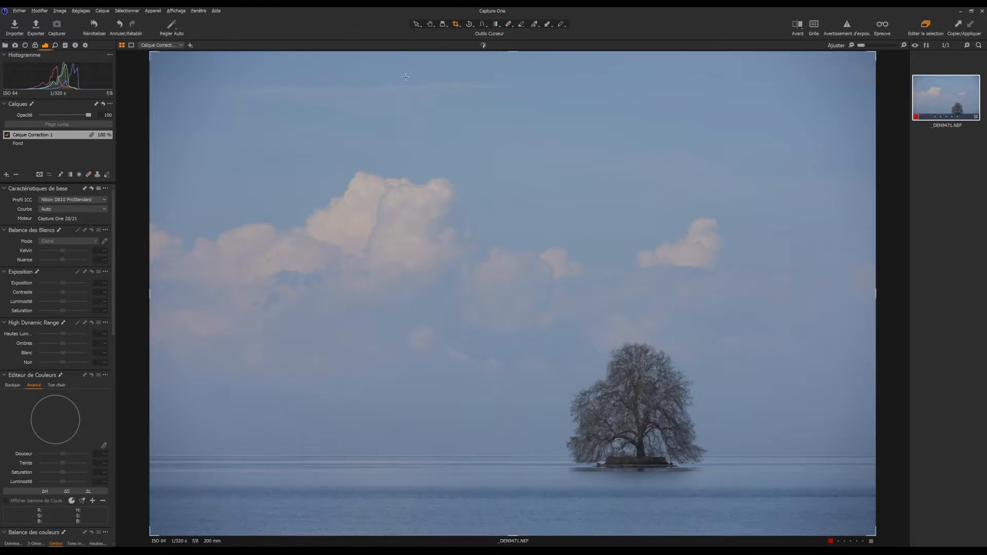
{"action": "left_click", "coordinate": [458, 29]}
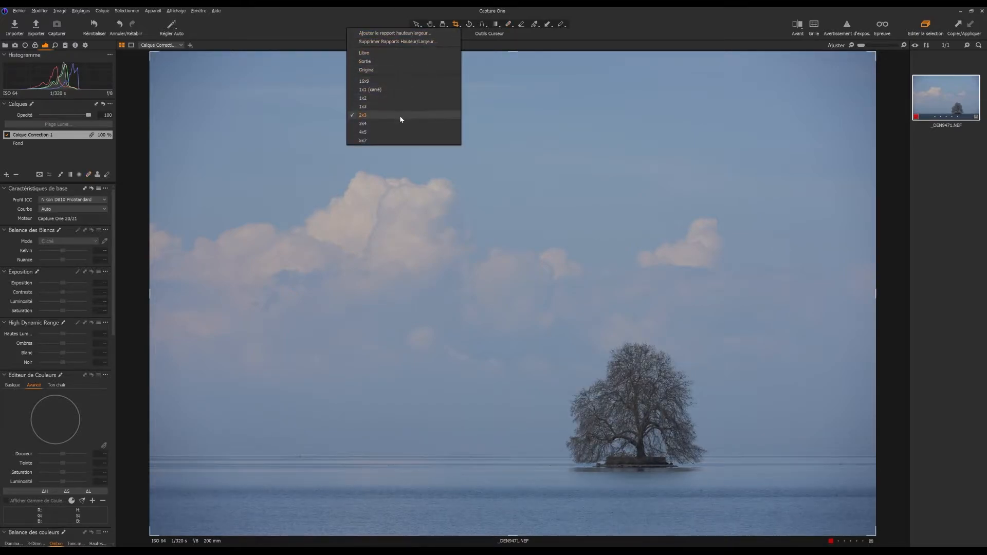
{"action": "left_click", "coordinate": [399, 115]}
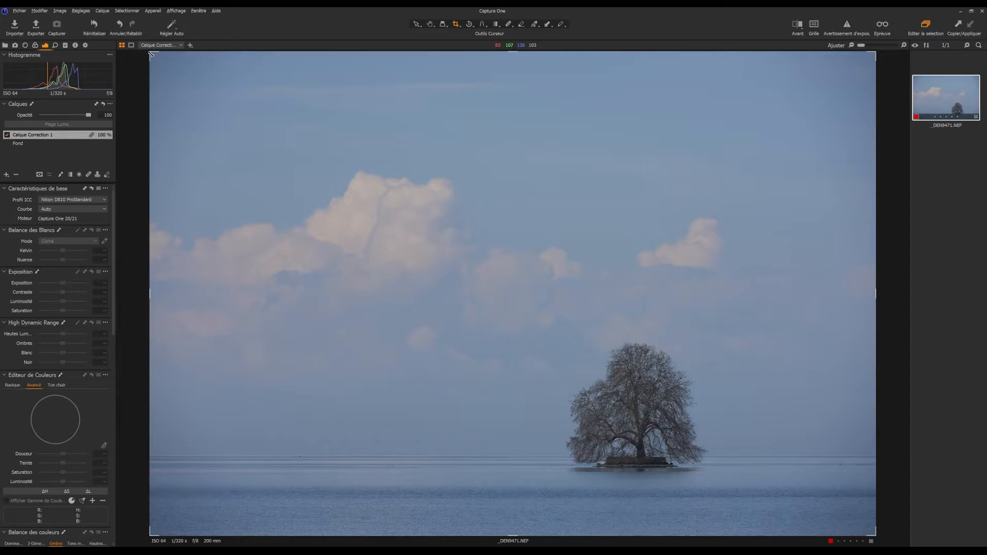
{"action": "left_click_drag", "start_coordinate": [150, 53], "coordinate": [309, 194]}
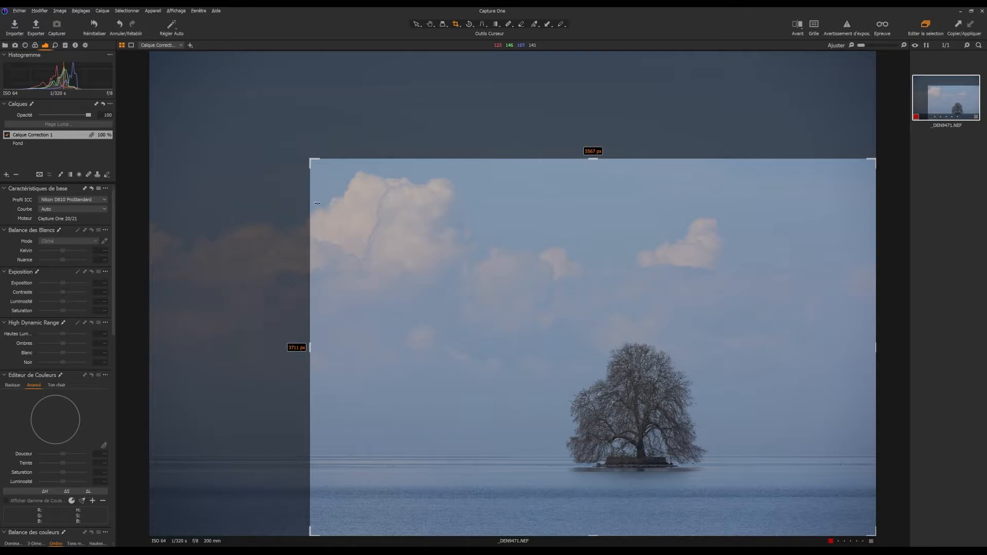
Reposition the crop around the clouds and tree, reduce it to about 5332 x 3555 px, and apply it
{"action": "left_click_drag", "start_coordinate": [591, 312], "coordinate": [540, 312]}
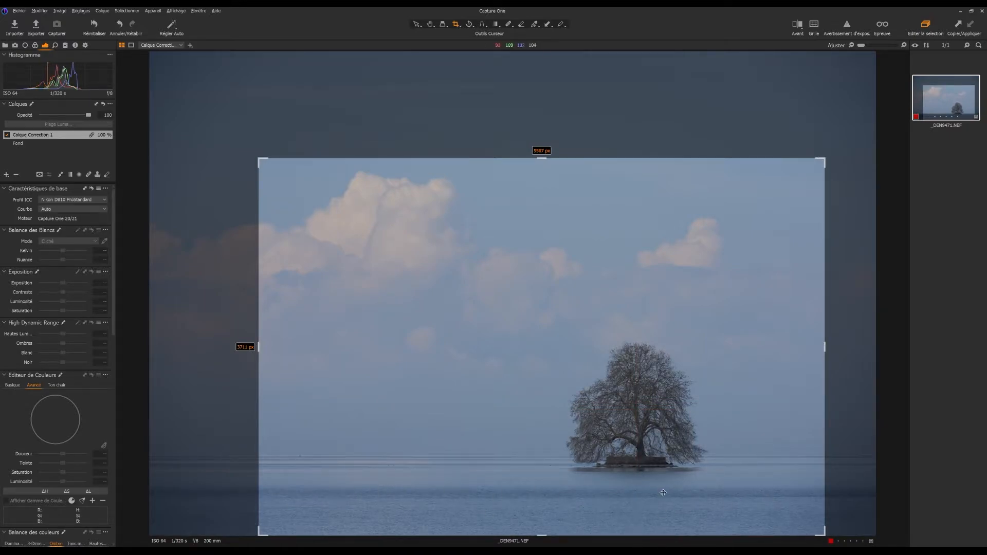
{"action": "left_click_drag", "start_coordinate": [664, 493], "coordinate": [623, 457]}
{"action": "left_click_drag", "start_coordinate": [259, 124], "coordinate": [282, 138]}
{"action": "left_click_drag", "start_coordinate": [582, 227], "coordinate": [598, 244]}
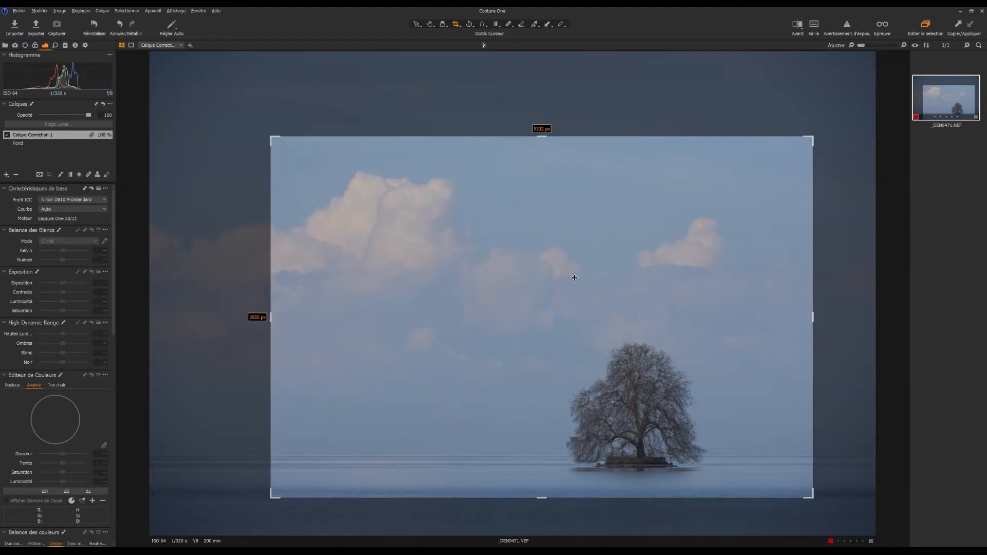
{"action": "left_click", "coordinate": [430, 25]}
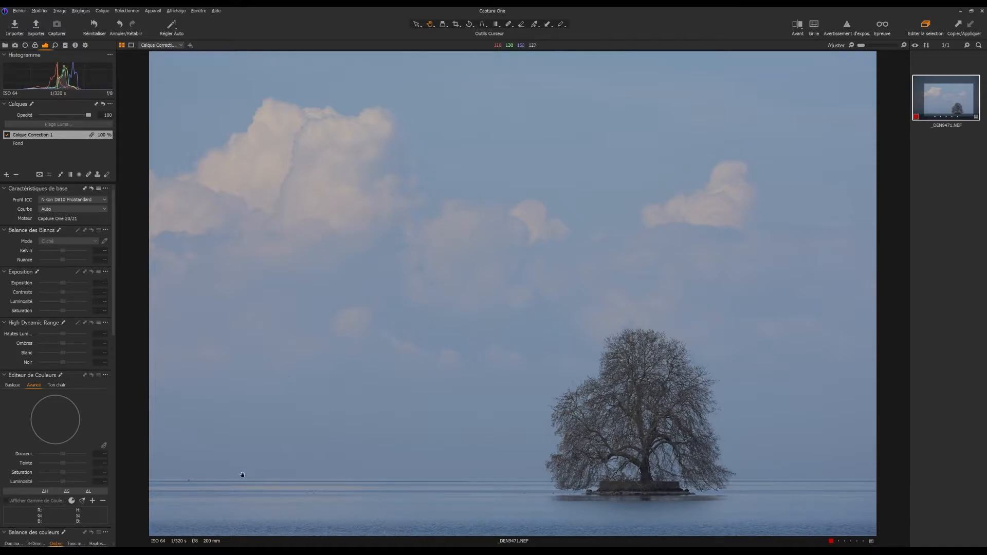
Convert the photo to black and white, toggling the conversion off and on to compare with the colour version
{"action": "scroll", "coordinate": [69, 286], "scroll_direction": "down", "scroll_amount": 10}
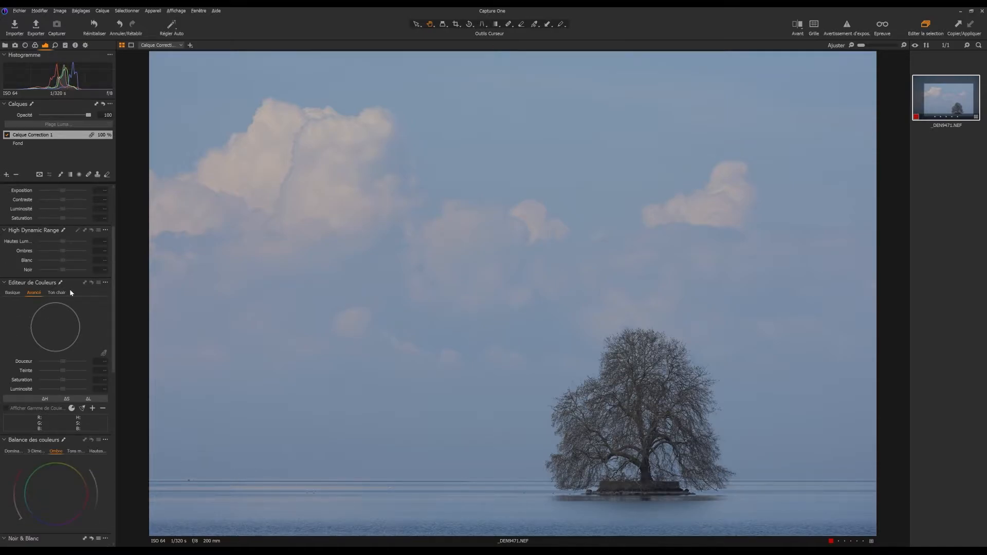
{"action": "scroll", "coordinate": [76, 298], "scroll_direction": "down", "scroll_amount": 3}
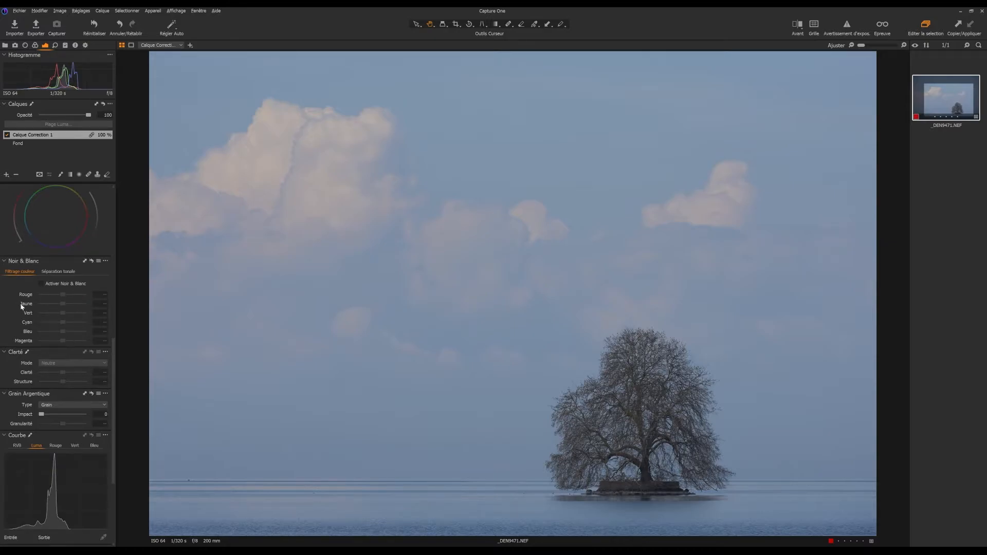
{"action": "left_click", "coordinate": [45, 285]}
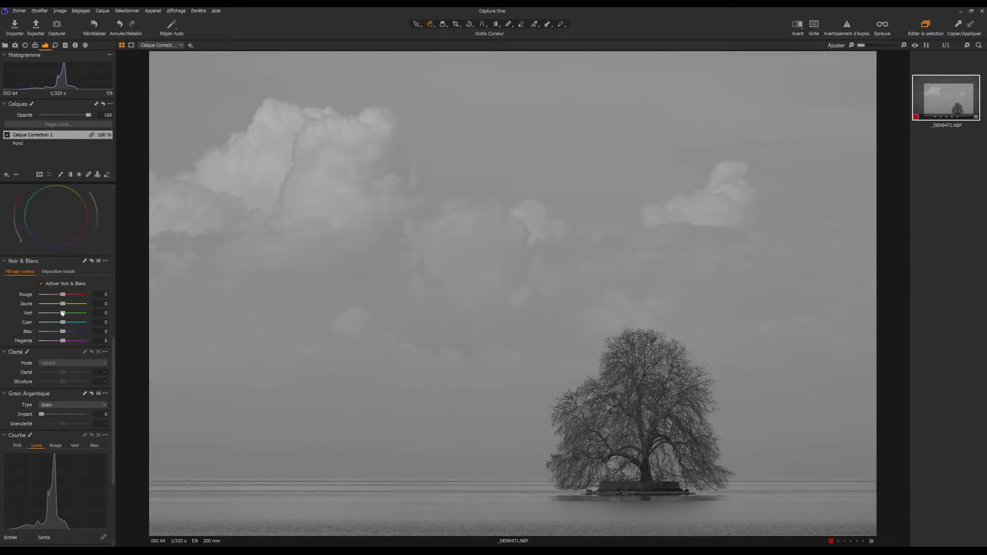
{"action": "left_click", "coordinate": [42, 285]}
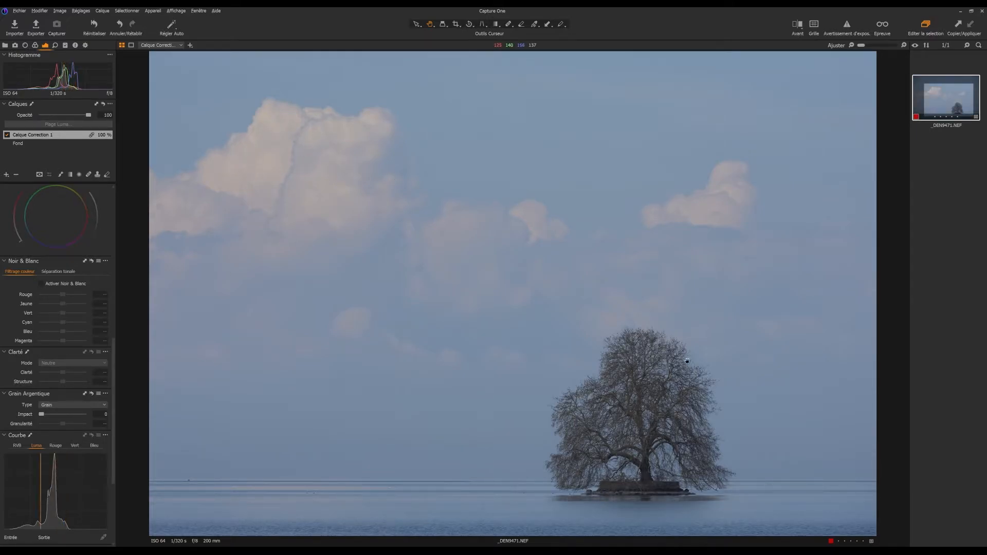
{"action": "left_click", "coordinate": [41, 283]}
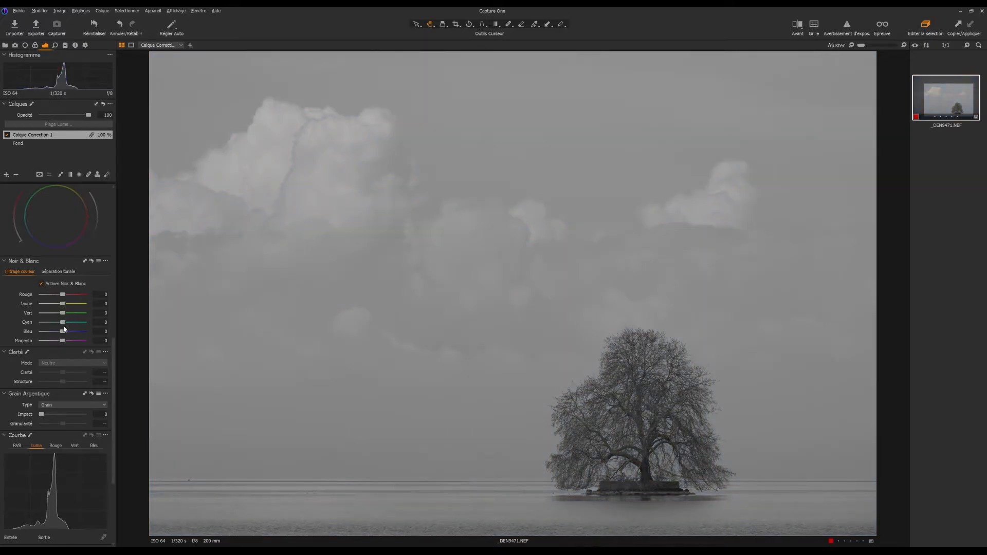
Set the black-and-white colour filters to Rouge 42, Jaune 72, Cyan -72 and Bleu -28, with Vert and Magenta at 0
{"action": "left_click_drag", "start_coordinate": [66, 334], "coordinate": [48, 325]}
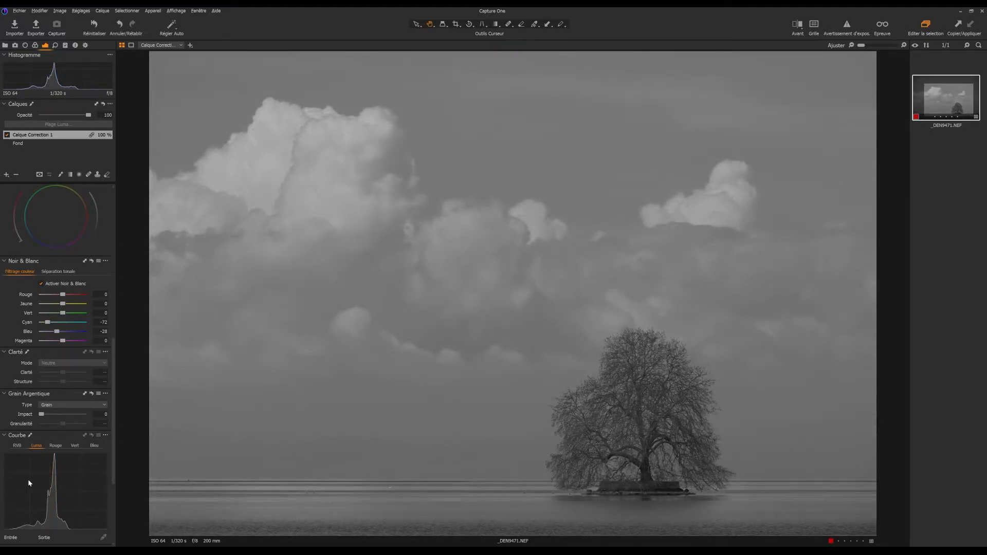
{"action": "left_click_drag", "start_coordinate": [63, 295], "coordinate": [67, 355]}
{"action": "double_click", "coordinate": [74, 313]}
{"action": "double_click", "coordinate": [68, 341]}
On the Fond layer, set the white balance to about 5936 Kelvin with a Nuance of -15.7
{"action": "scroll", "coordinate": [61, 386], "scroll_direction": "up", "scroll_amount": 5}
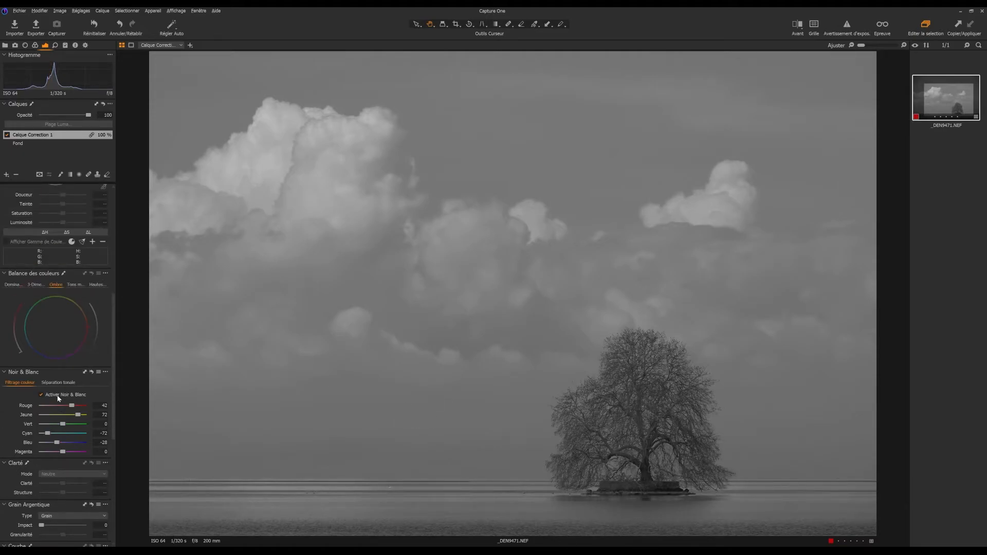
{"action": "scroll", "coordinate": [56, 397], "scroll_direction": "up", "scroll_amount": 4}
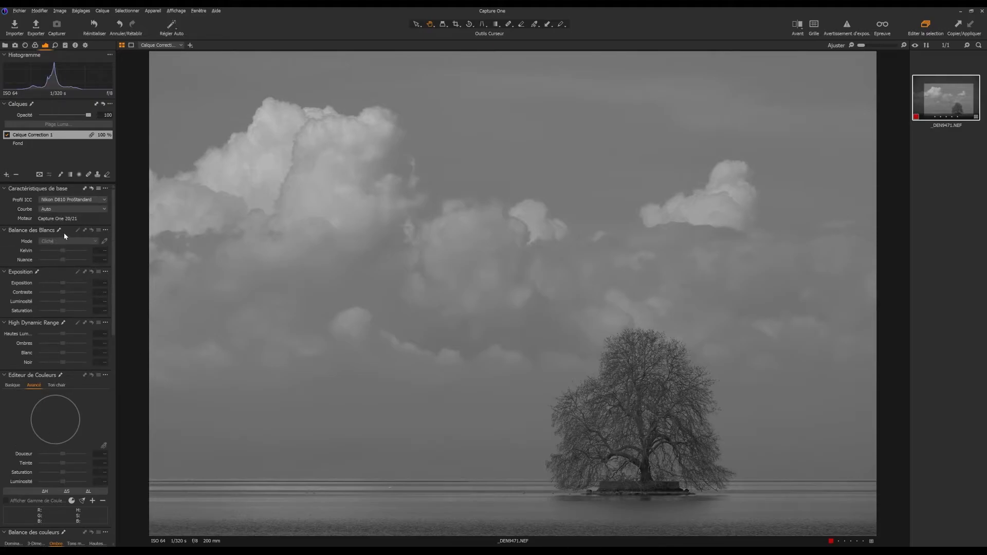
{"action": "left_click", "coordinate": [64, 145]}
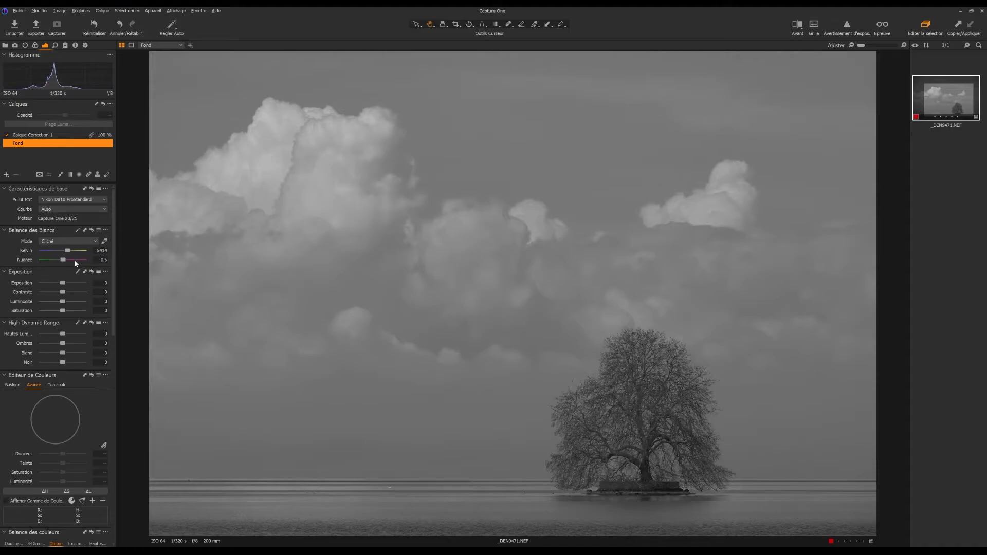
{"action": "left_click_drag", "start_coordinate": [69, 251], "coordinate": [30, 252]}
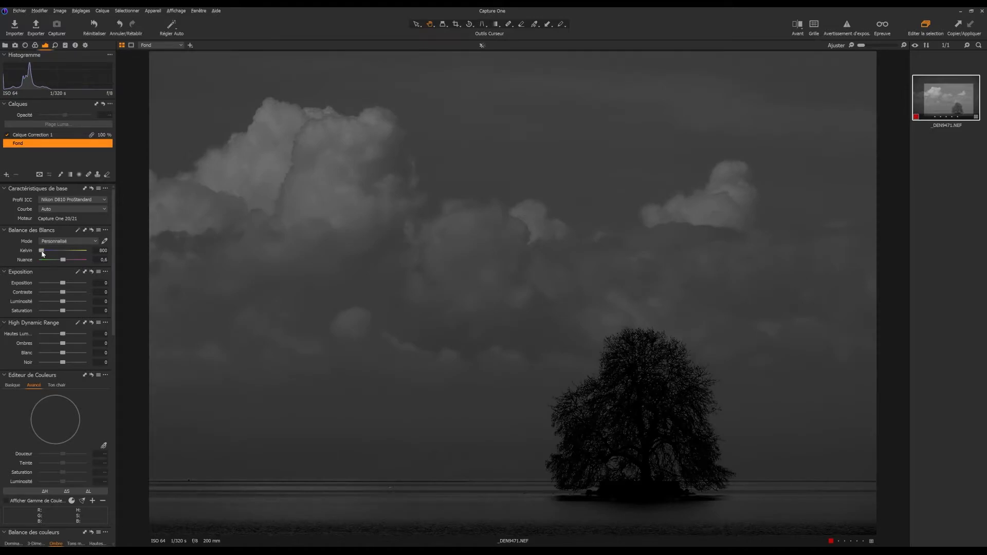
{"action": "double_click", "coordinate": [42, 251]}
{"action": "mouse_move", "coordinate": [64, 261]}
{"action": "left_mouse_down"}
{"action": "mouse_move", "coordinate": [96, 265]}
{"action": "mouse_move", "coordinate": [59, 269]}
{"action": "mouse_move", "coordinate": [57, 260]}
{"action": "left_mouse_up"}
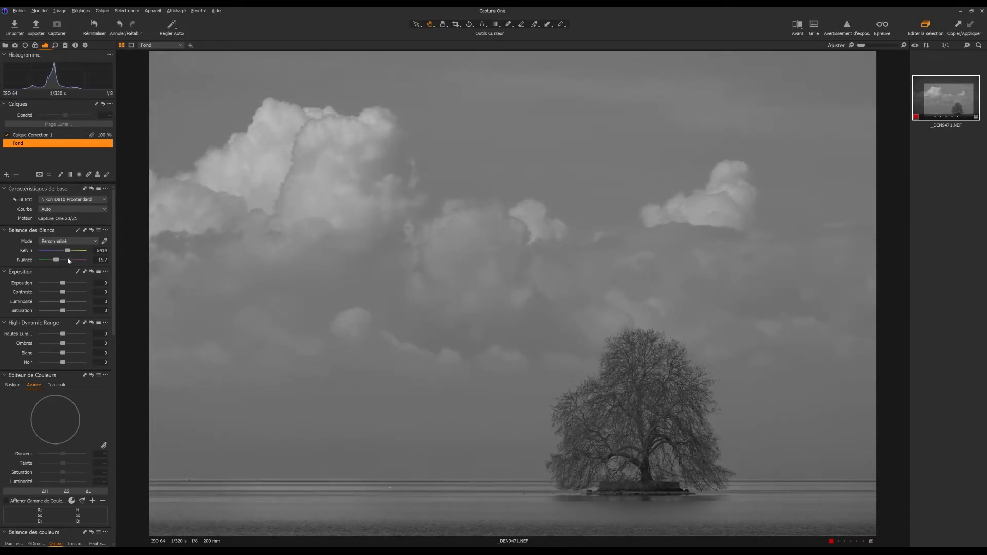
{"action": "mouse_move", "coordinate": [69, 253]}
{"action": "left_mouse_down"}
{"action": "mouse_move", "coordinate": [59, 252]}
{"action": "mouse_move", "coordinate": [71, 254]}
{"action": "left_mouse_up"}
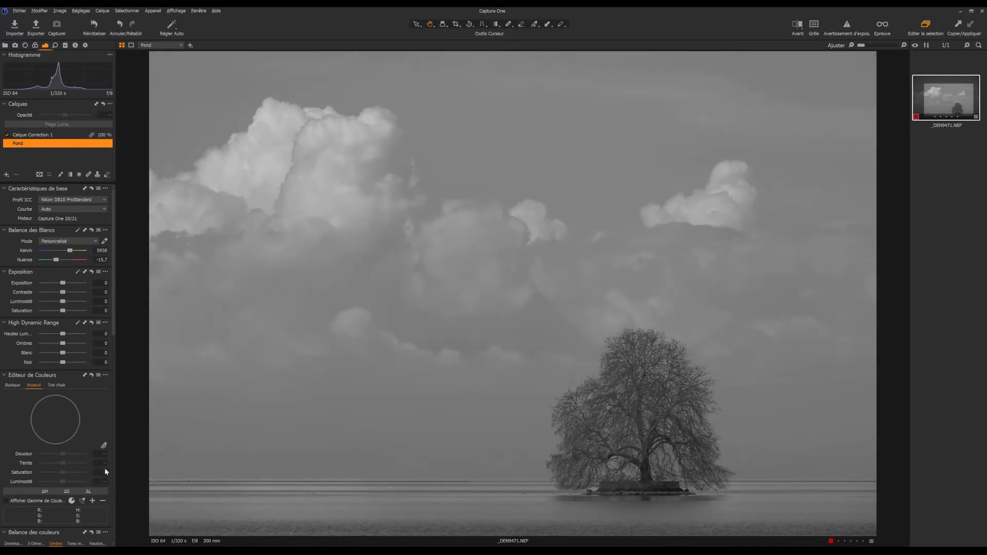
Set the contrast to 7 and the haze correction amount to 58 on the background layer
{"action": "mouse_move", "coordinate": [64, 293]}
{"action": "left_mouse_down"}
{"action": "mouse_move", "coordinate": [75, 292]}
{"action": "mouse_move", "coordinate": [66, 290]}
{"action": "left_mouse_up"}
{"action": "scroll", "coordinate": [72, 337], "scroll_direction": "down", "scroll_amount": 3}
{"action": "scroll", "coordinate": [72, 336], "scroll_direction": "down", "scroll_amount": 8}
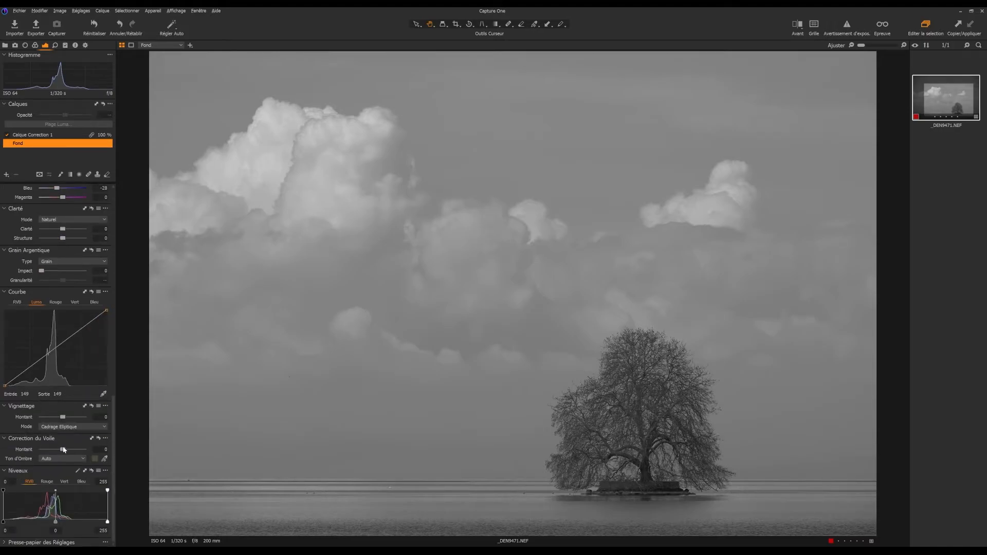
{"action": "mouse_move", "coordinate": [63, 449]}
{"action": "left_mouse_down"}
{"action": "mouse_move", "coordinate": [51, 450]}
{"action": "mouse_move", "coordinate": [77, 456]}
{"action": "left_mouse_up"}
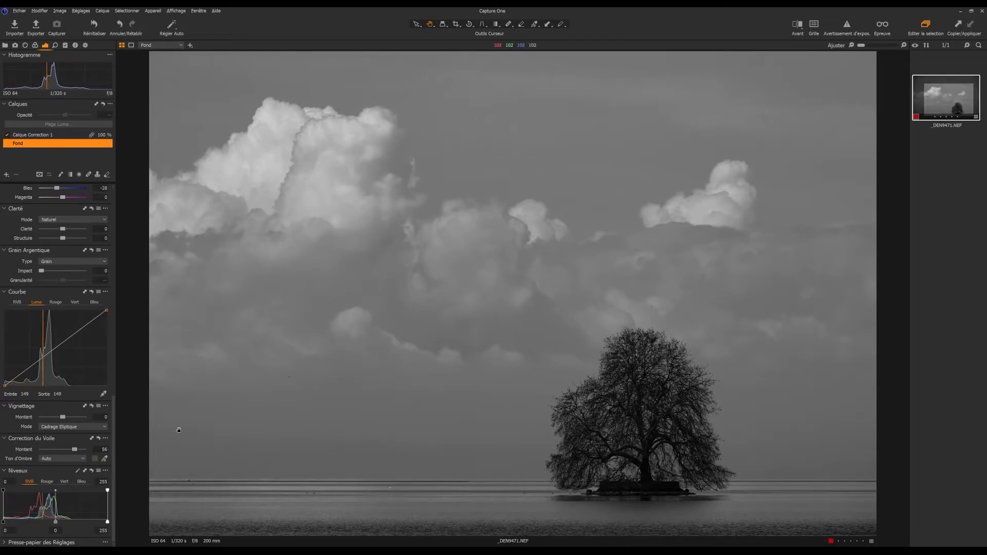
{"action": "left_click_drag", "start_coordinate": [77, 452], "coordinate": [78, 452]}
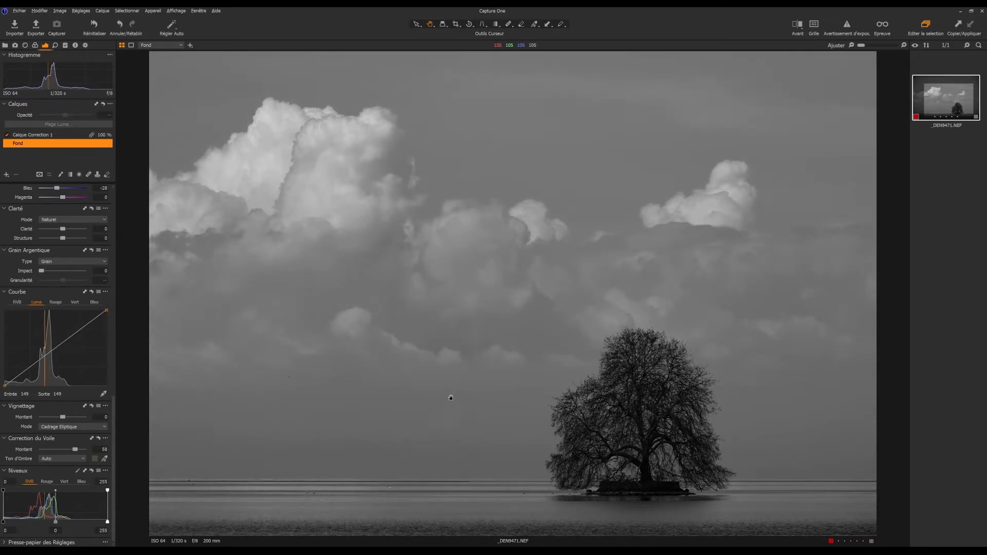
Inspect the sky close up, and lower the white balance Nuance to -33.3
{"action": "left_click", "coordinate": [455, 381]}
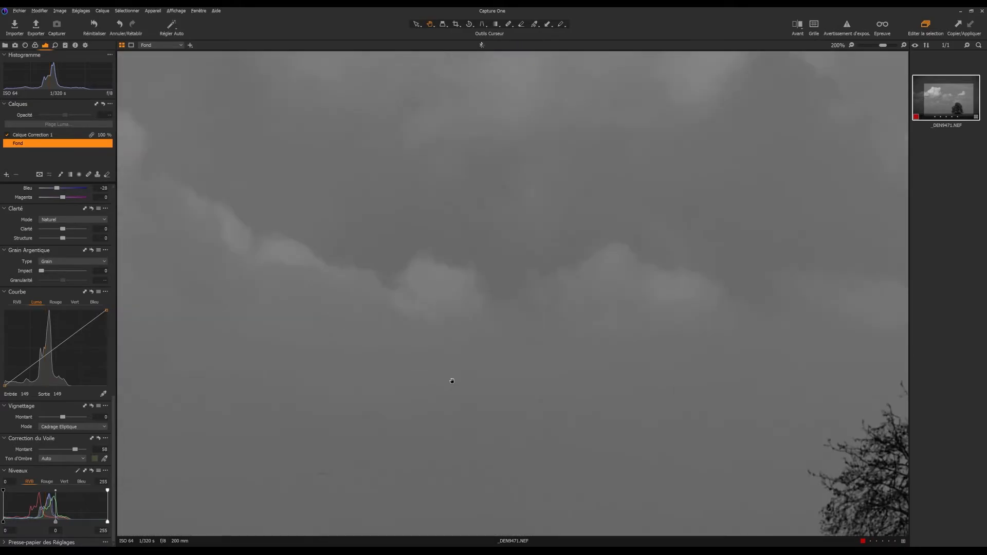
{"action": "left_click", "coordinate": [452, 380]}
{"action": "scroll", "coordinate": [68, 263], "scroll_direction": "up", "scroll_amount": 10}
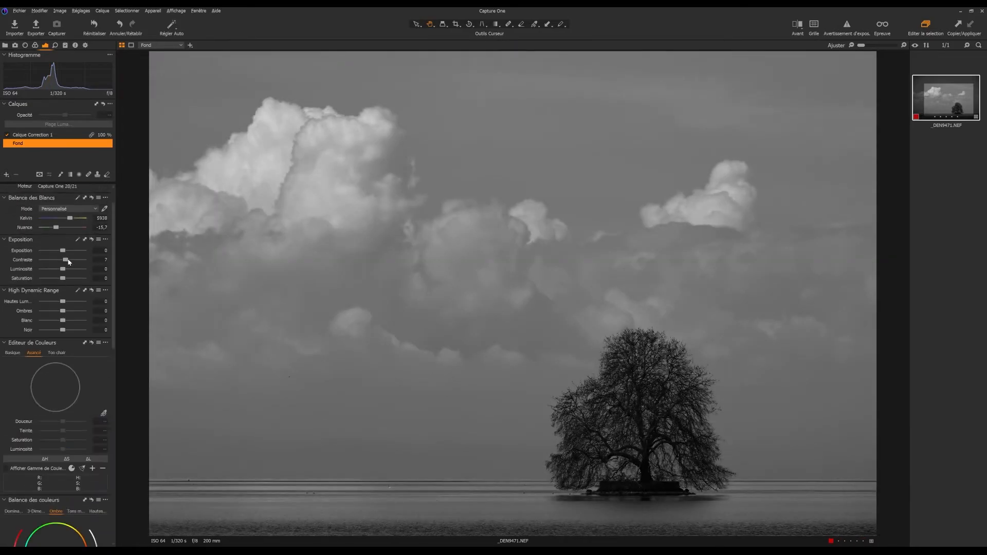
{"action": "scroll", "coordinate": [69, 262], "scroll_direction": "up", "scroll_amount": 1}
{"action": "left_click_drag", "start_coordinate": [55, 262], "coordinate": [51, 262]}
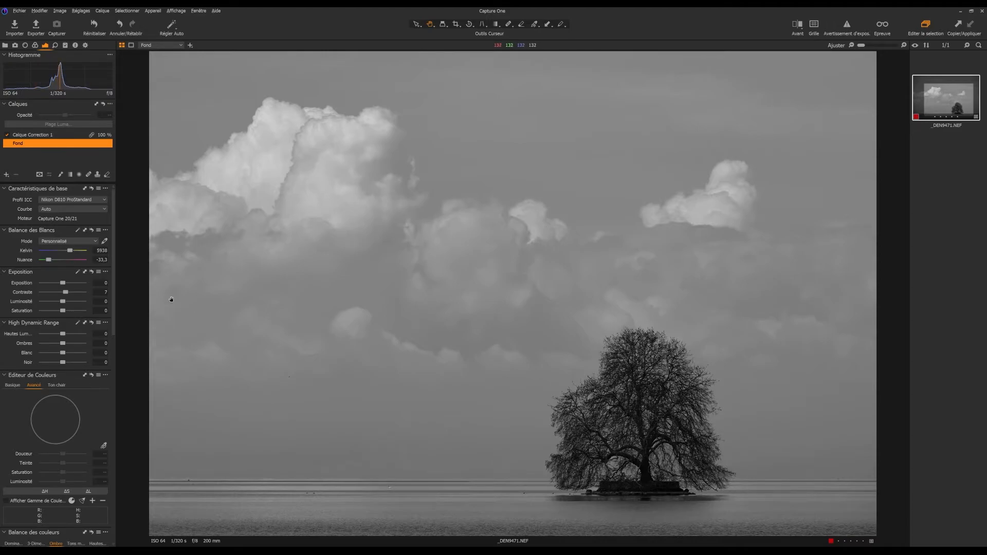
Raise the contrast to 13 and set the exposure to 0.5
{"action": "left_click_drag", "start_coordinate": [67, 295], "coordinate": [67, 286]}
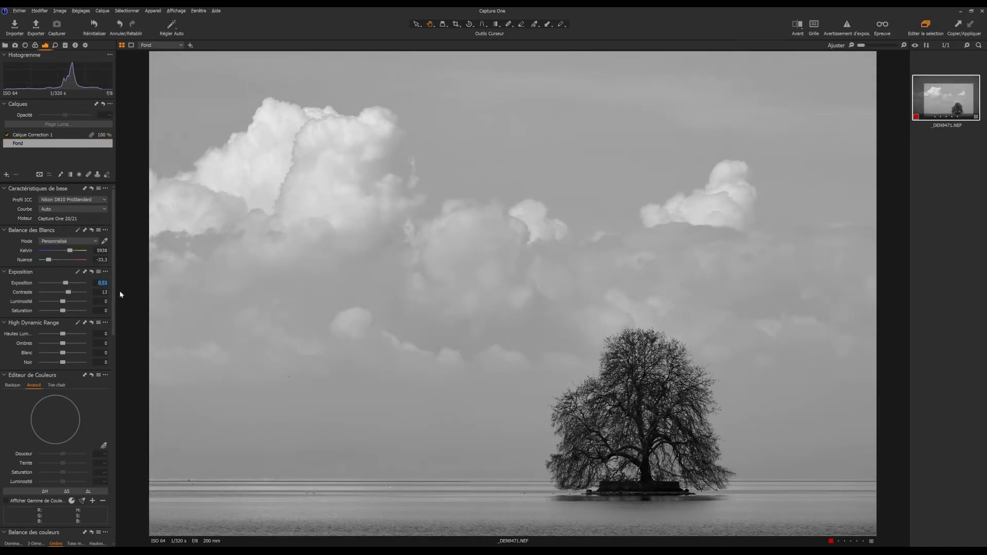
{"action": "type", "text": "5"}
{"action": "scroll", "coordinate": [76, 362], "scroll_direction": "down", "scroll_amount": 3}
{"action": "scroll", "coordinate": [104, 342], "scroll_direction": "up", "scroll_amount": 3}
Set the High Dynamic Range highlights to 13, shadows to 18 and Noir to 24, and adjust Blanc using the exposure warning
{"action": "left_click_drag", "start_coordinate": [65, 334], "coordinate": [67, 363]}
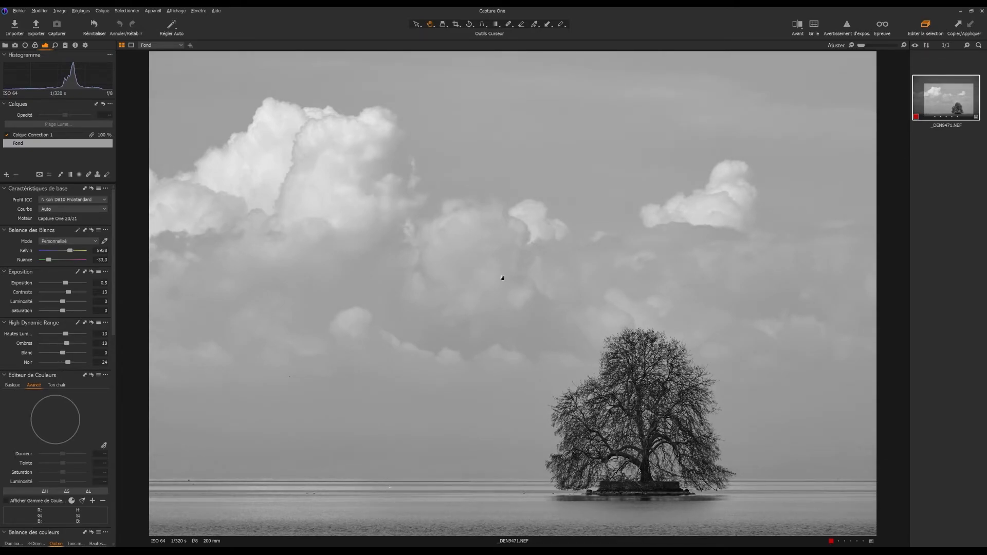
{"action": "left_click", "coordinate": [847, 26]}
{"action": "mouse_move", "coordinate": [63, 352]}
{"action": "left_mouse_down"}
{"action": "mouse_move", "coordinate": [49, 353]}
{"action": "mouse_move", "coordinate": [82, 355]}
{"action": "mouse_move", "coordinate": [62, 359]}
{"action": "left_mouse_up"}
Raise the Clarté amount to 100 in Naturel mode
{"action": "scroll", "coordinate": [77, 357], "scroll_direction": "down", "scroll_amount": 8}
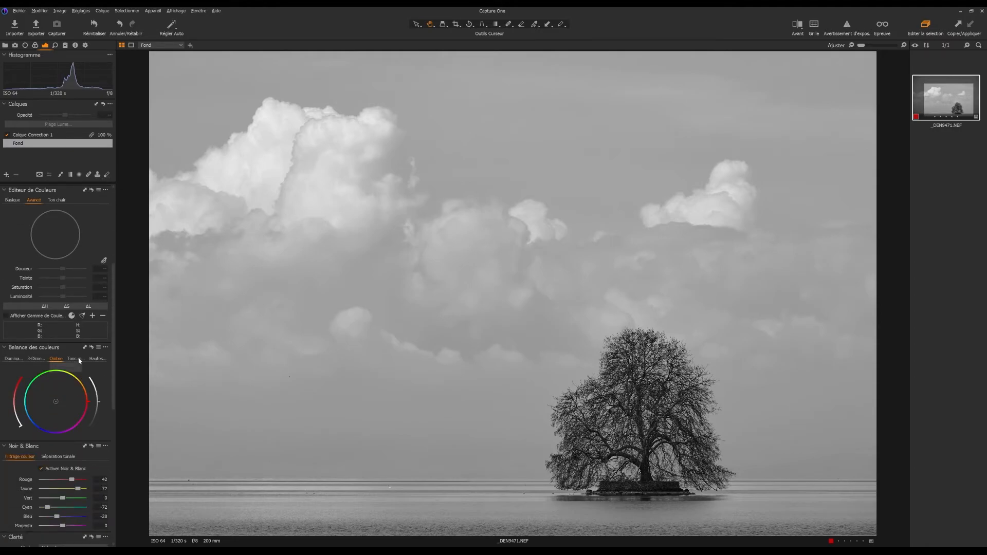
{"action": "scroll", "coordinate": [86, 381], "scroll_direction": "down", "scroll_amount": 3}
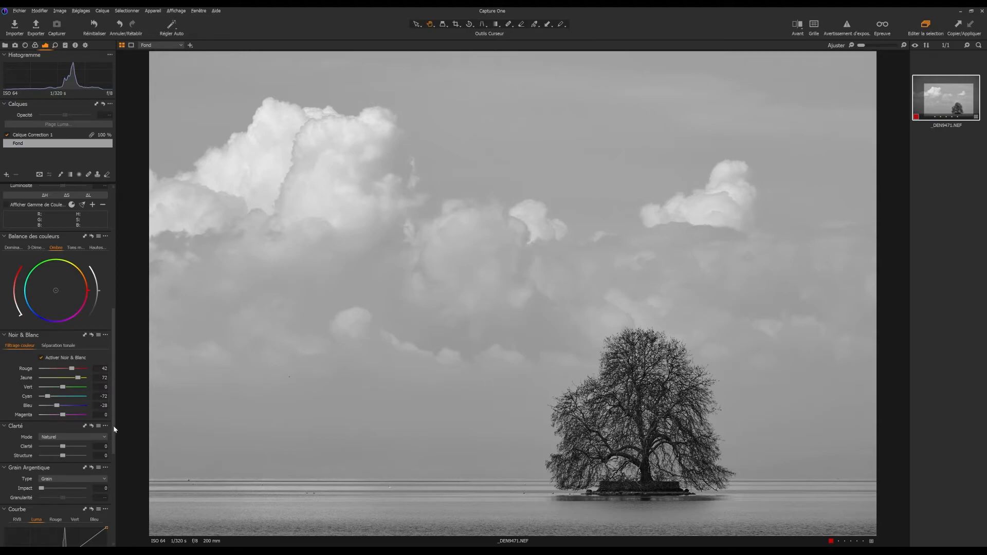
{"action": "scroll", "coordinate": [114, 434], "scroll_direction": "down", "scroll_amount": 1}
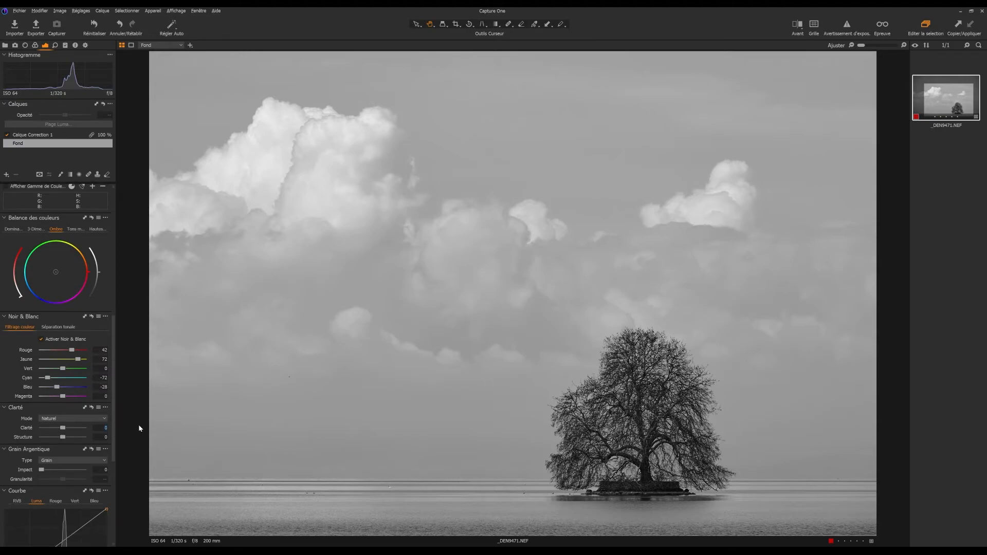
{"action": "left_click_drag", "start_coordinate": [62, 431], "coordinate": [107, 431]}
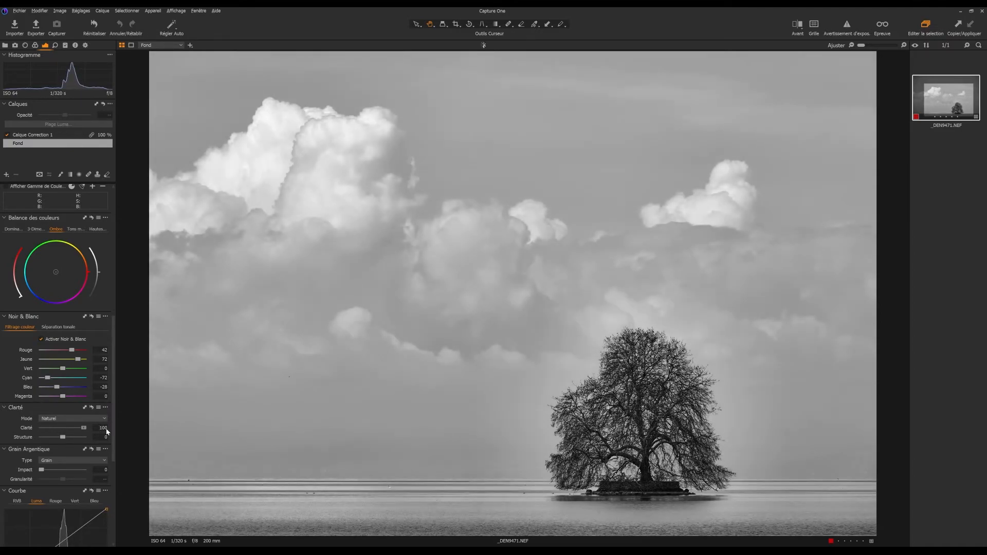
Reduce the Clarté amount to 18 and raise Structure to 8 in Naturel mode
{"action": "left_click_drag", "start_coordinate": [86, 430], "coordinate": [65, 438]}
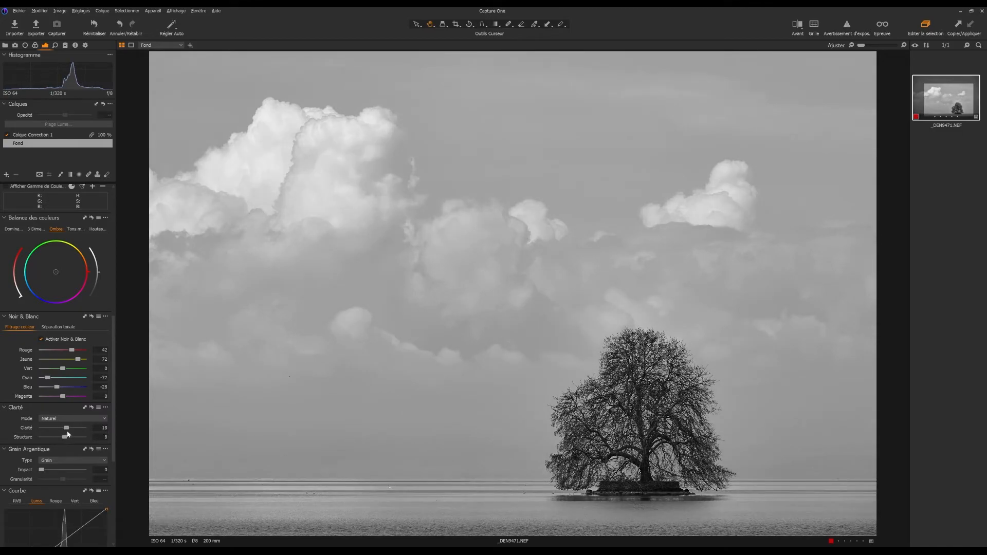
{"action": "type", "text": "50"}
{"action": "key", "text": "Return"}
Raise the exposure's Luminosité to 5 and set the white balance Kelvin to 6462
{"action": "scroll", "coordinate": [72, 252], "scroll_direction": "up", "scroll_amount": 3}
{"action": "scroll", "coordinate": [73, 252], "scroll_direction": "up", "scroll_amount": 10}
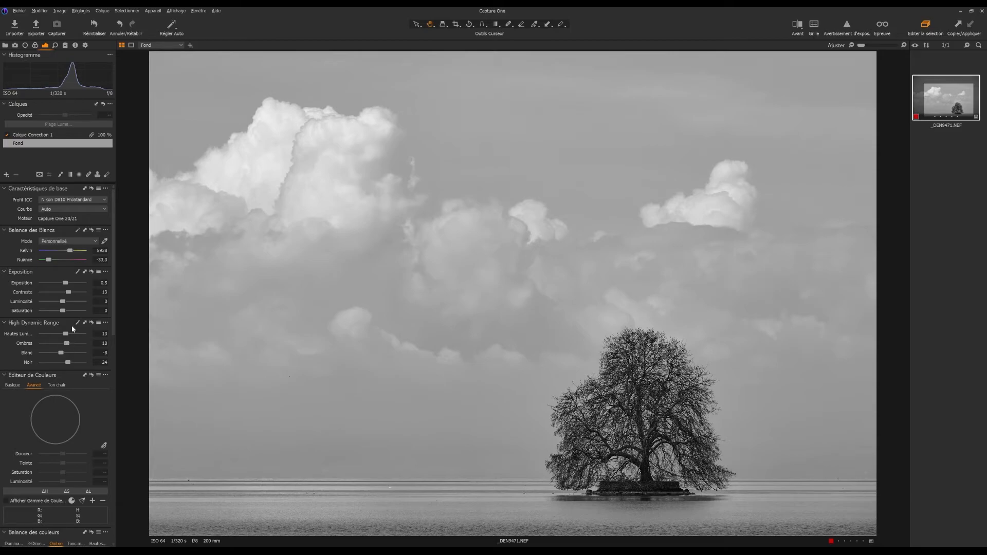
{"action": "mouse_move", "coordinate": [69, 295]}
{"action": "left_mouse_down"}
{"action": "mouse_move", "coordinate": [61, 303]}
{"action": "mouse_move", "coordinate": [73, 312]}
{"action": "mouse_move", "coordinate": [60, 312]}
{"action": "mouse_move", "coordinate": [79, 312]}
{"action": "mouse_move", "coordinate": [71, 314]}
{"action": "left_mouse_up"}
{"action": "mouse_move", "coordinate": [70, 249]}
{"action": "left_mouse_down"}
{"action": "mouse_move", "coordinate": [61, 251]}
{"action": "mouse_move", "coordinate": [72, 252]}
{"action": "left_mouse_up"}
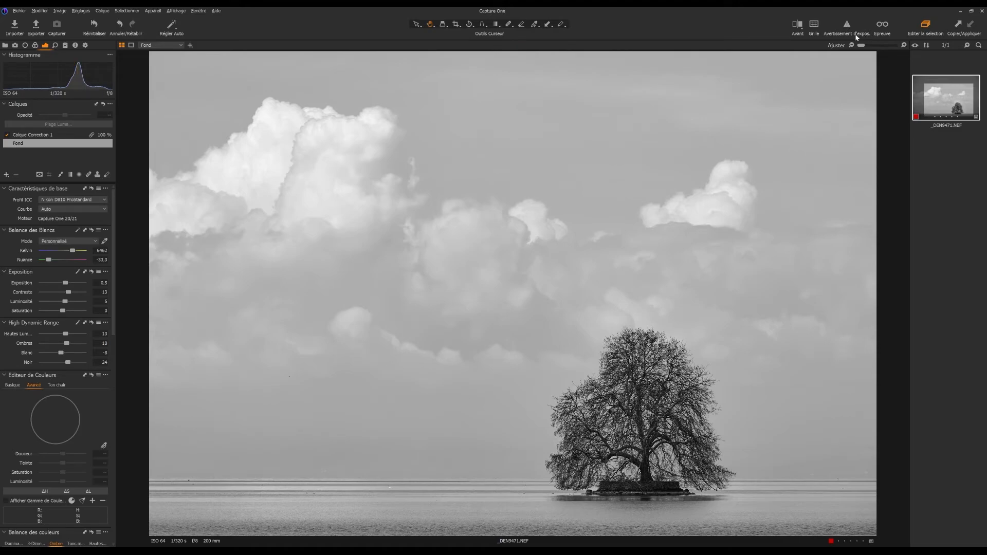
Compare the original photo with the black-and-white edit in the before/after split view, sweeping the divider across the image, and close the comparison
{"action": "left_click", "coordinate": [801, 24]}
{"action": "left_click_drag", "start_coordinate": [513, 293], "coordinate": [538, 296]}
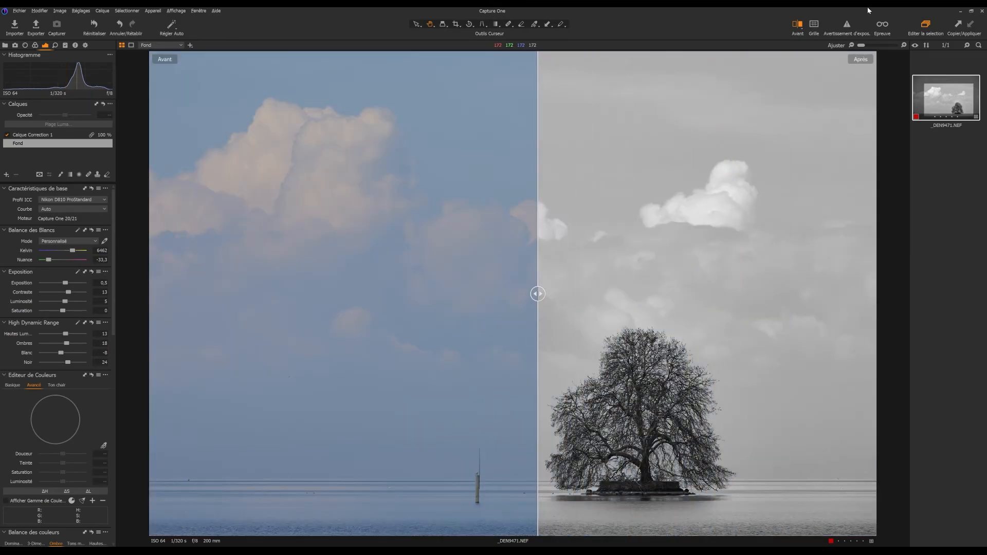
{"action": "left_click", "coordinate": [801, 31]}
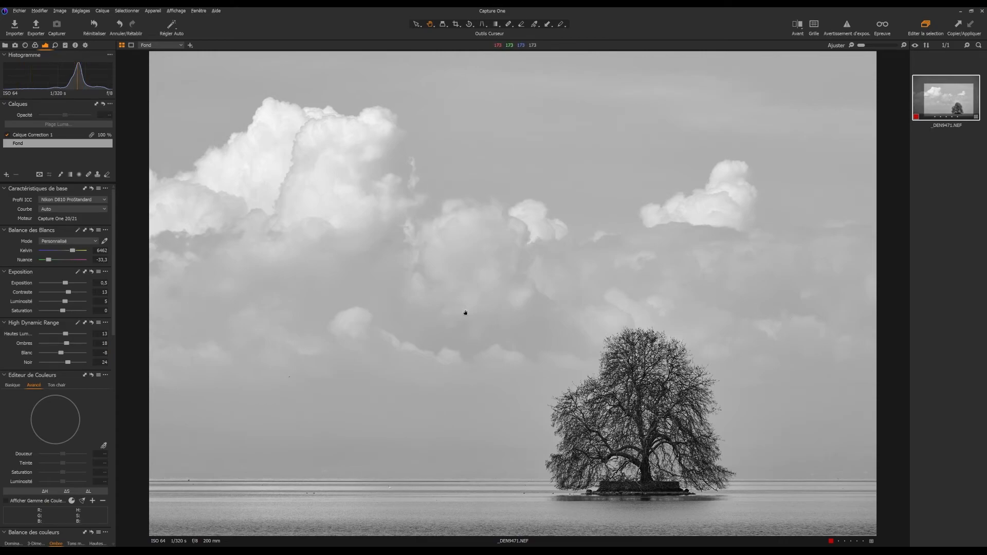
{"action": "left_click", "coordinate": [798, 26]}
{"action": "left_click_drag", "start_coordinate": [504, 292], "coordinate": [844, 294]}
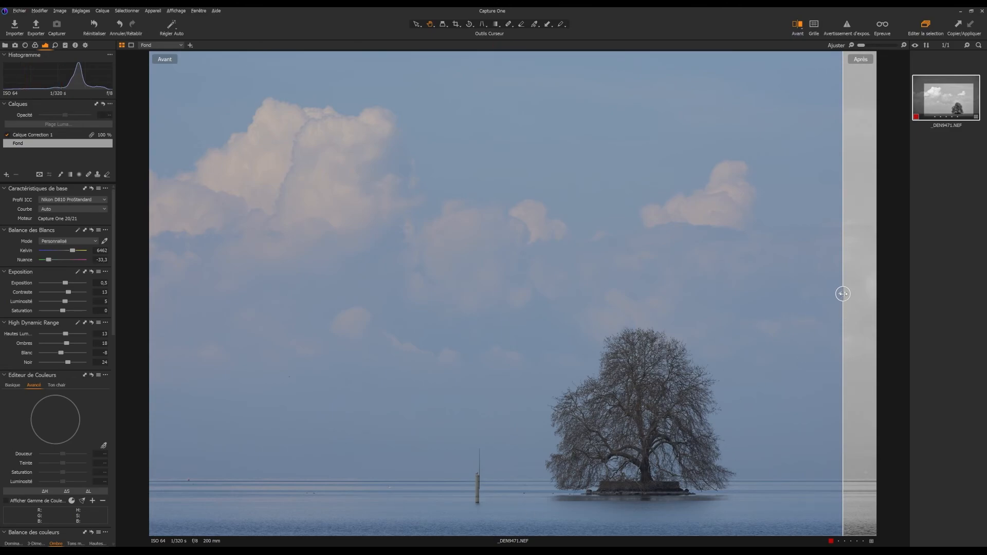
{"action": "left_click_drag", "start_coordinate": [843, 294], "coordinate": [535, 294]}
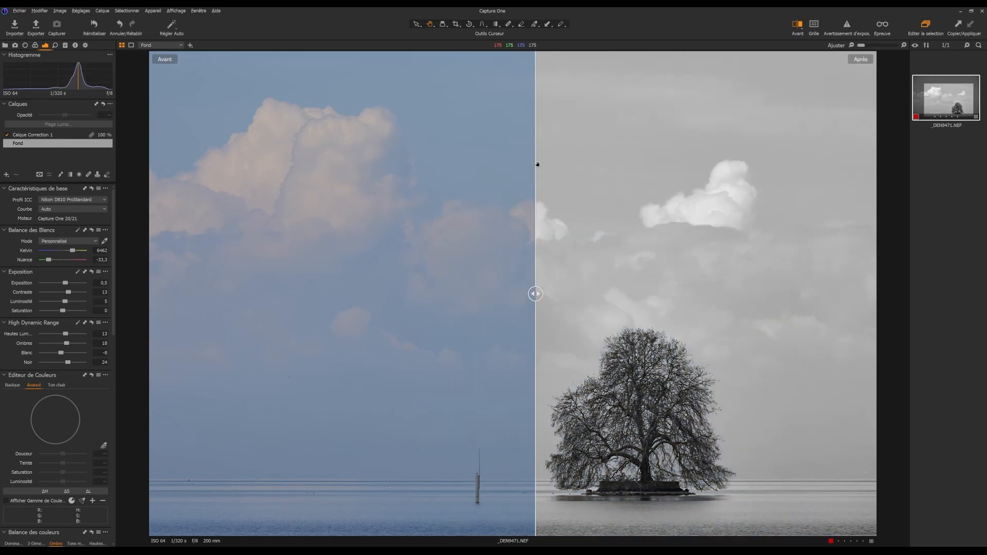
{"action": "left_click", "coordinate": [795, 26]}
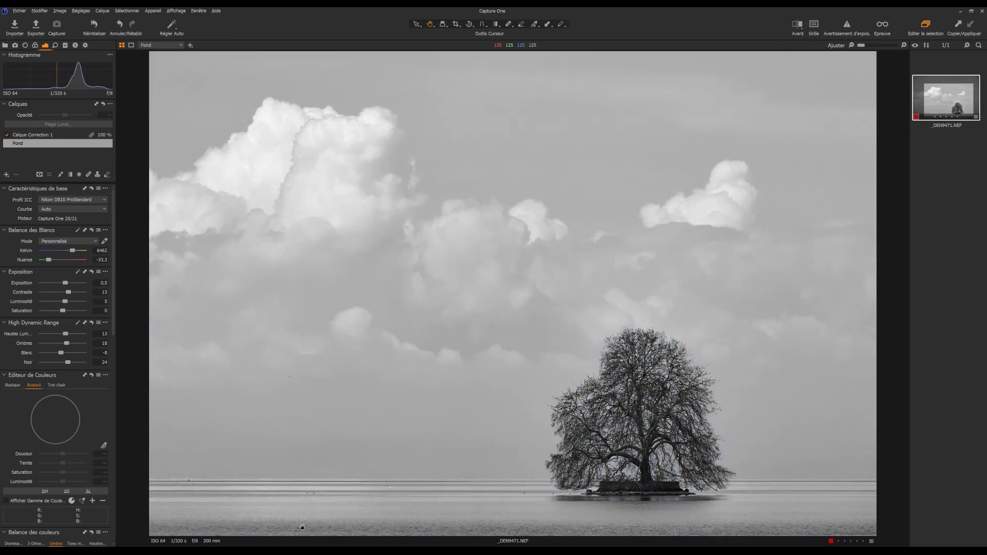